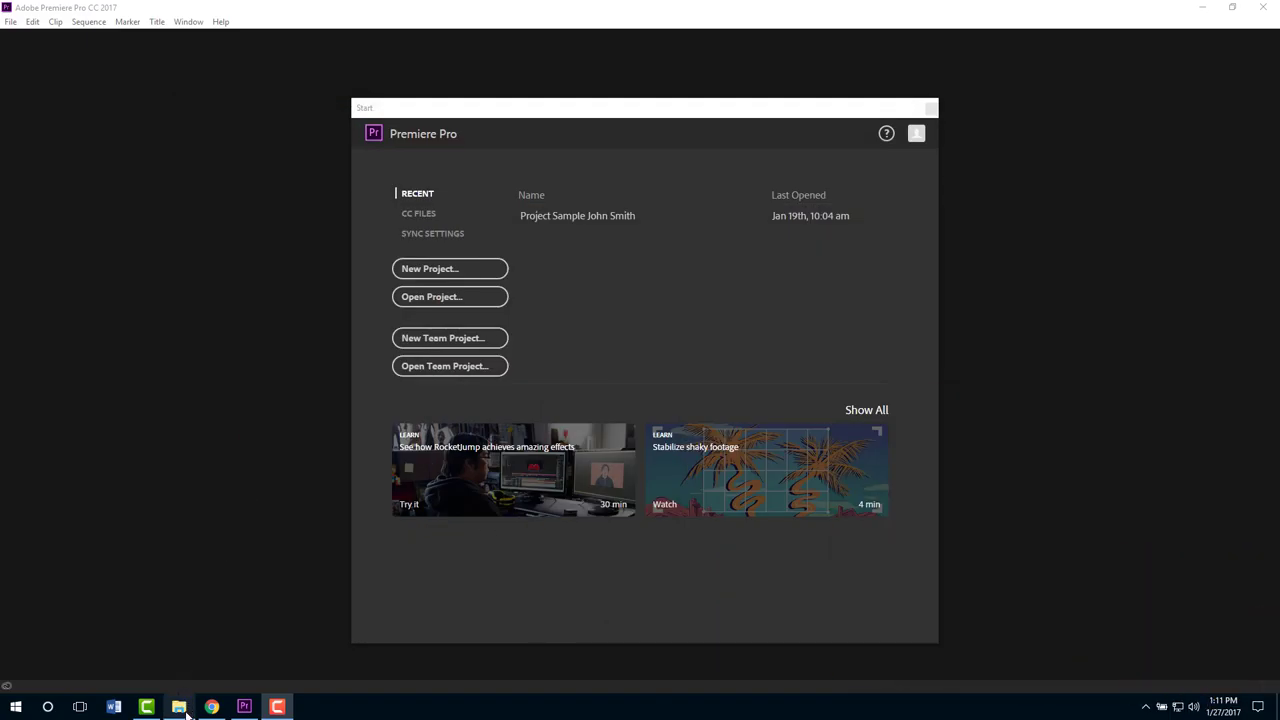
- Browse in File Explorer to Project 1 - Photo Montage > assets > Picture to check the car photos
click(182, 708)
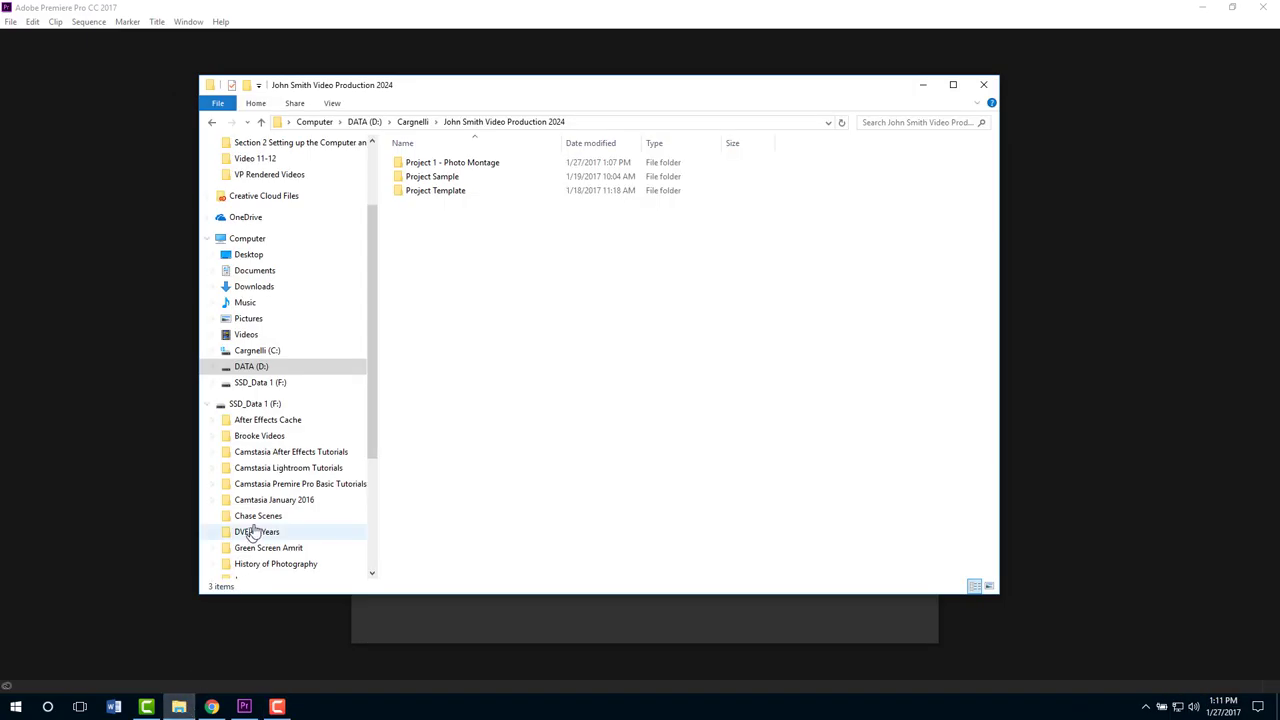
double_click(422, 166)
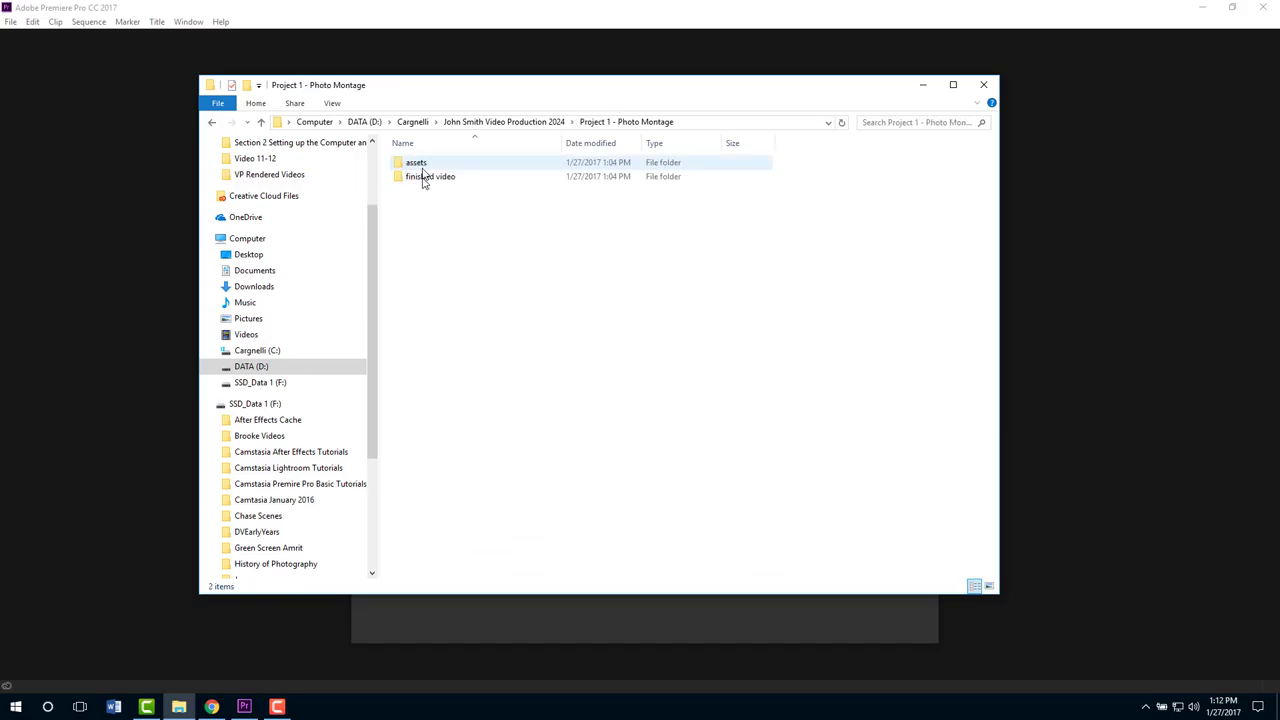
double_click(415, 164)
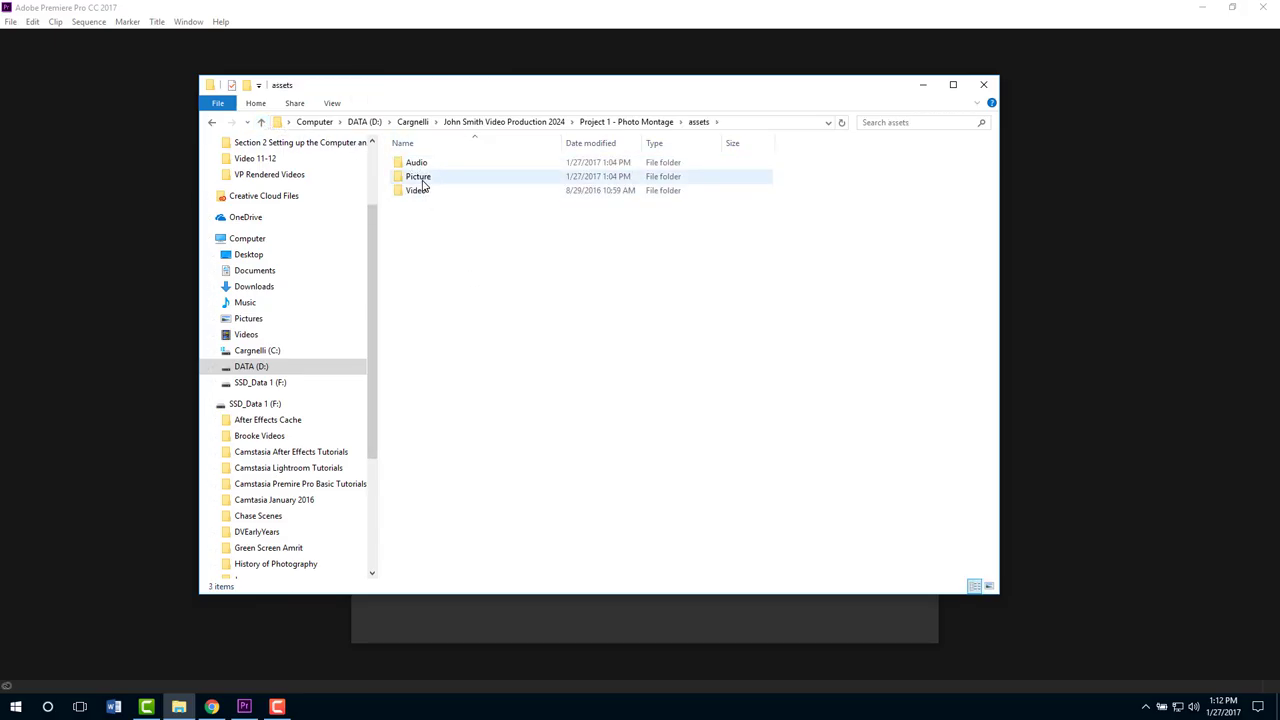
double_click(422, 180)
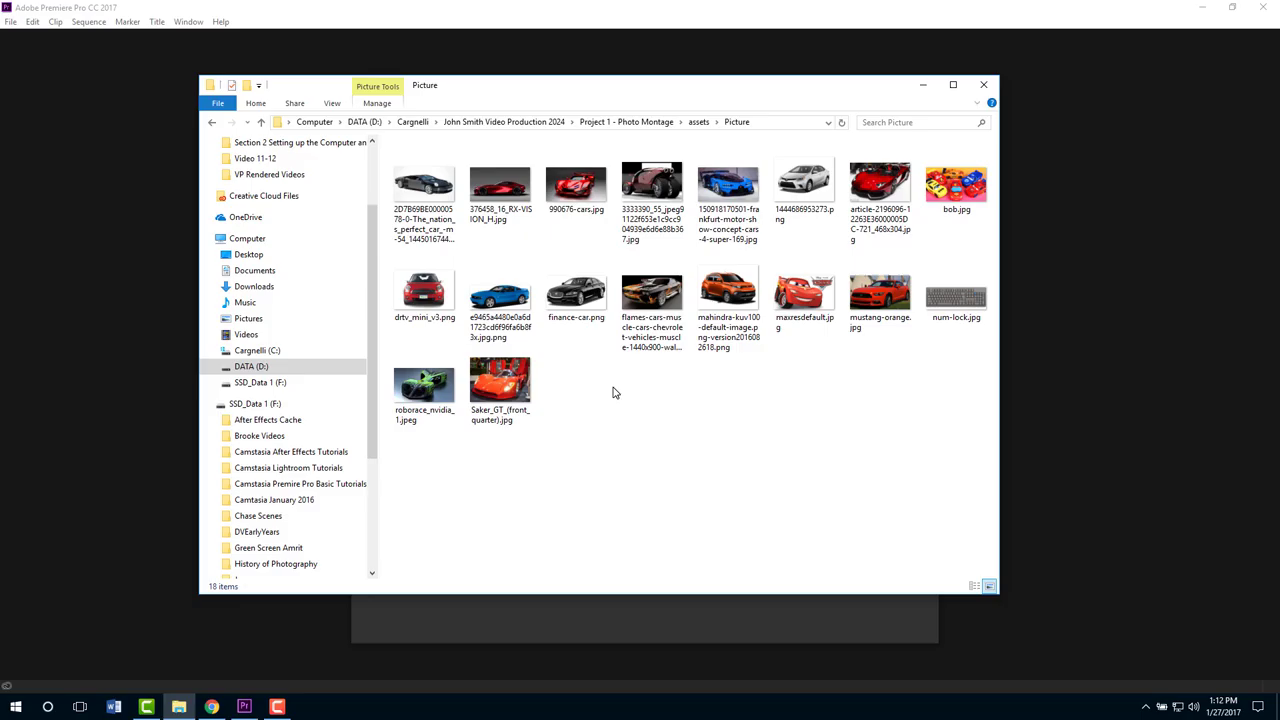
- Check that the assets Video folder is empty, return to assets, and switch back to Premiere Pro
click(261, 121)
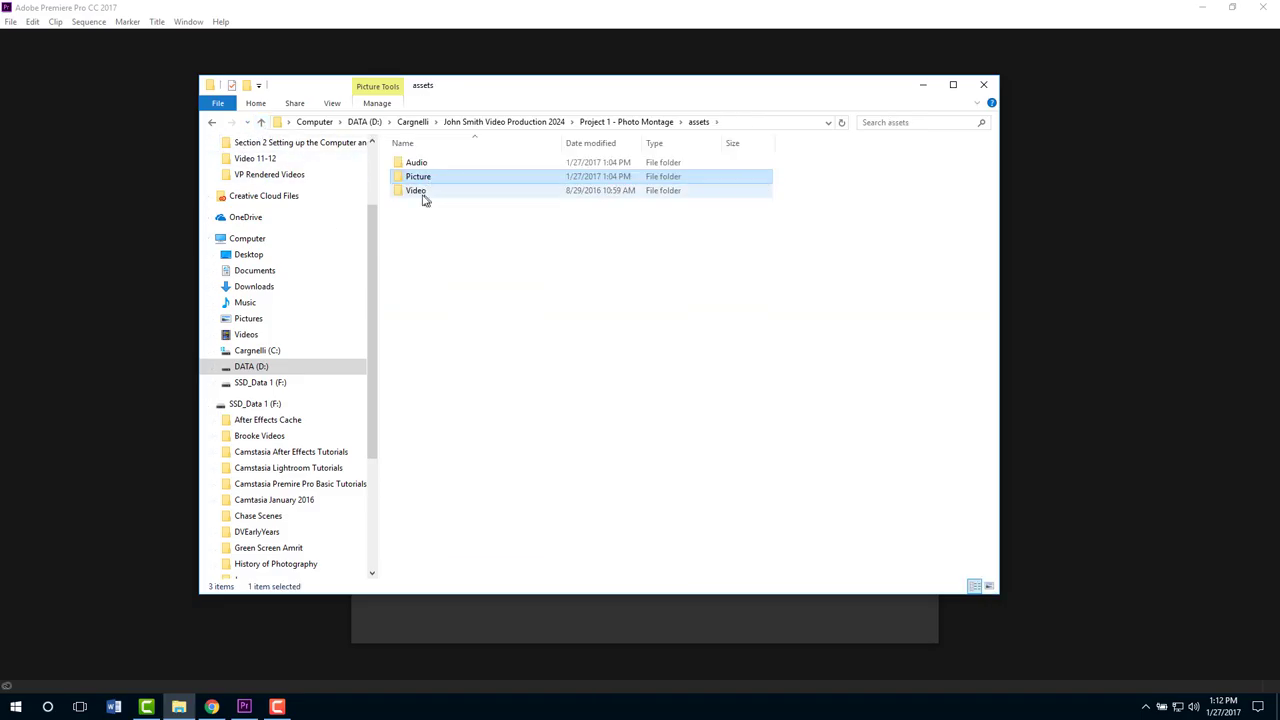
double_click(420, 193)
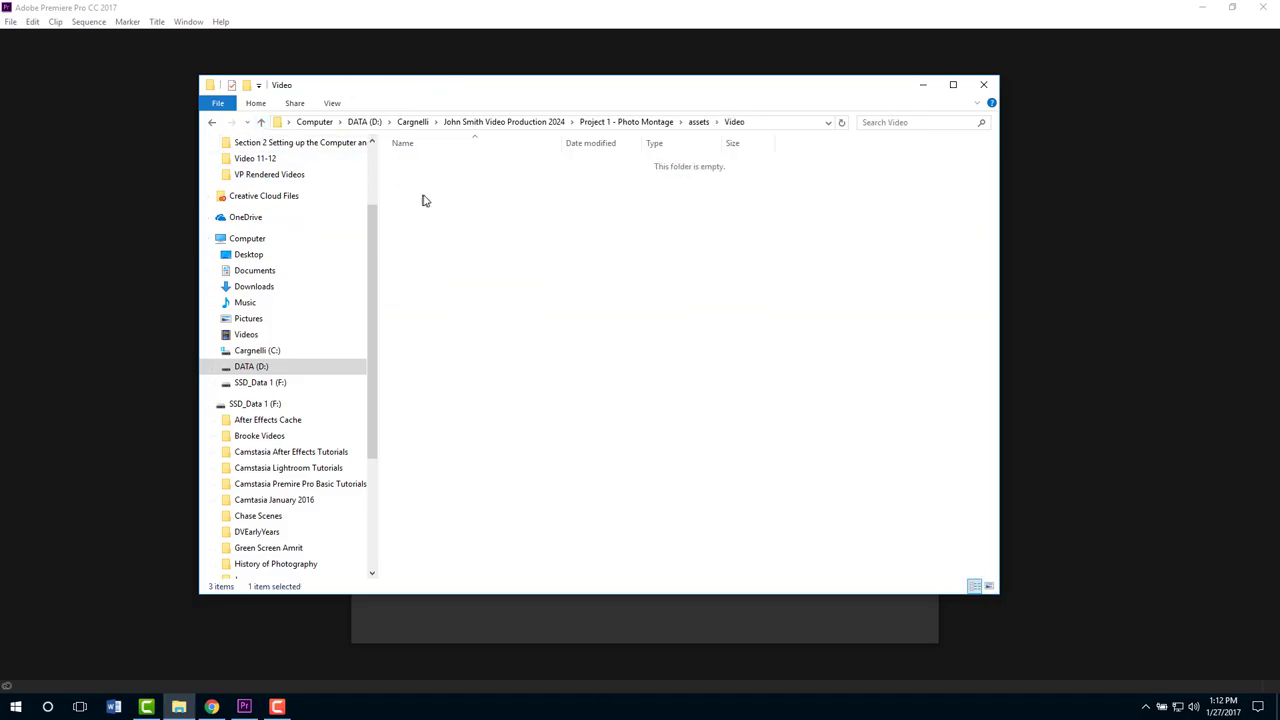
click(261, 121)
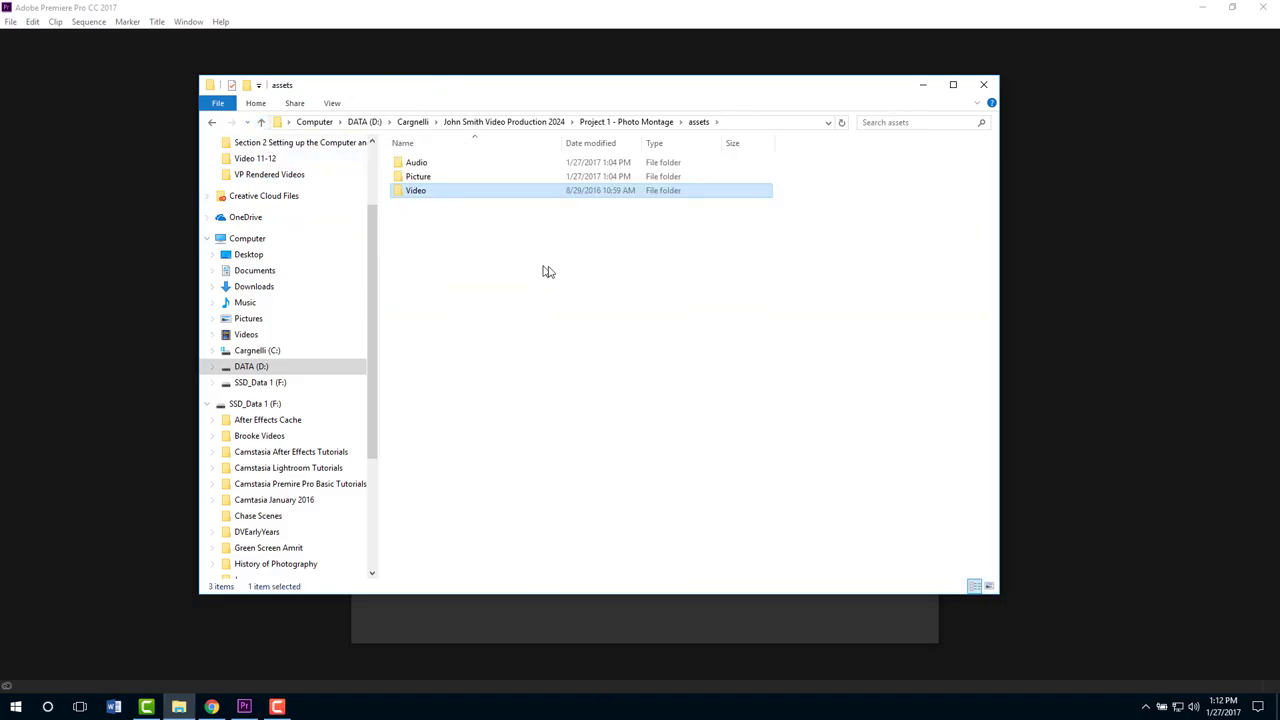
click(244, 706)
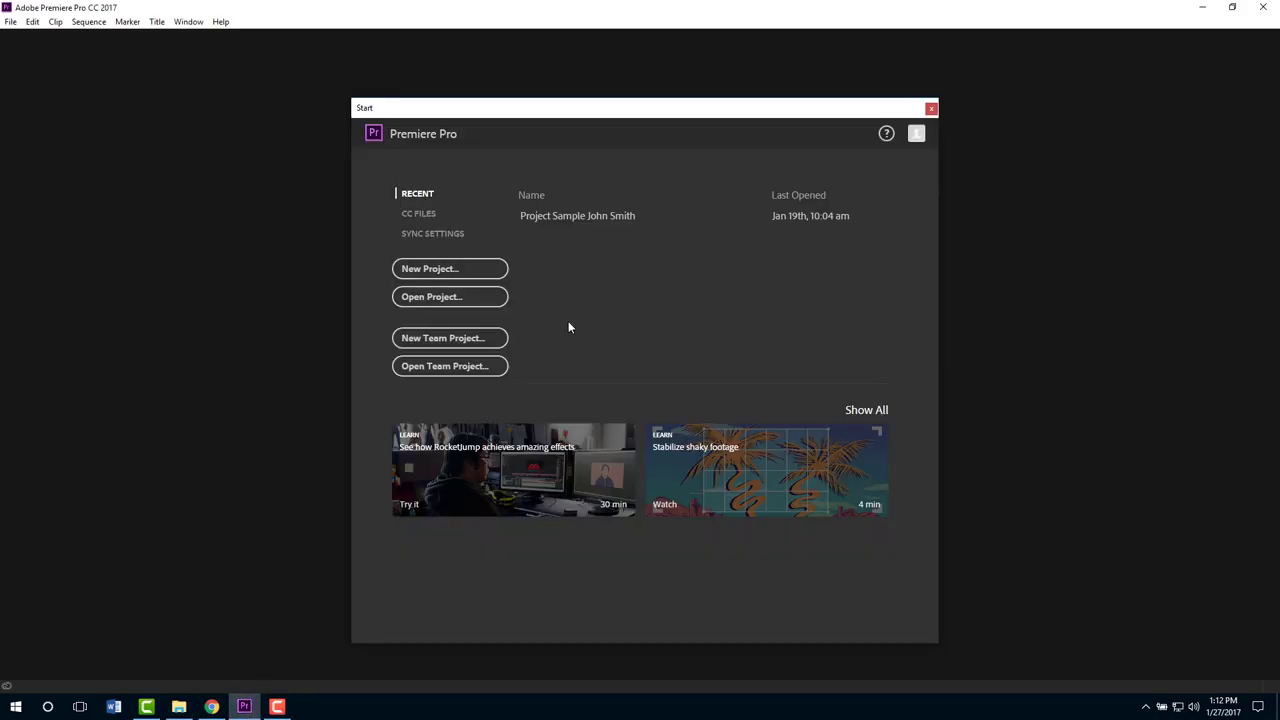
- Start a new project named 'Project - 1 Photo Montage' followed by the student's name
click(453, 270)
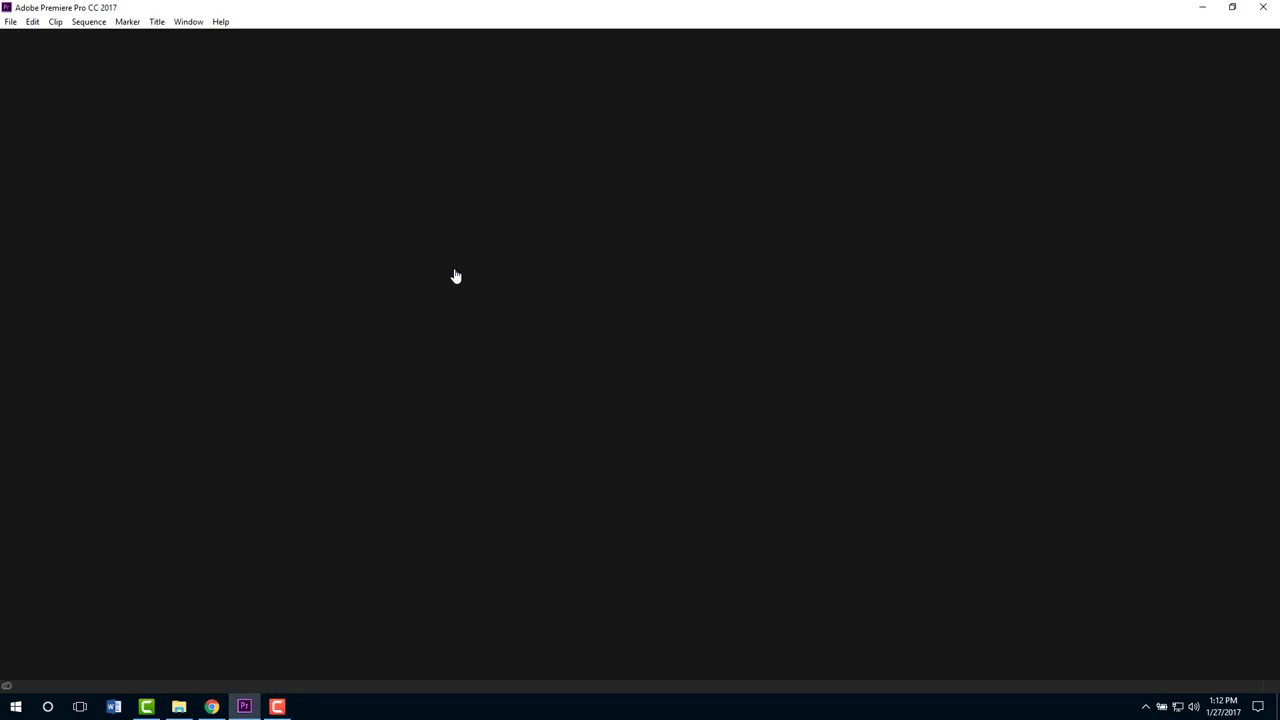
text(Pr)
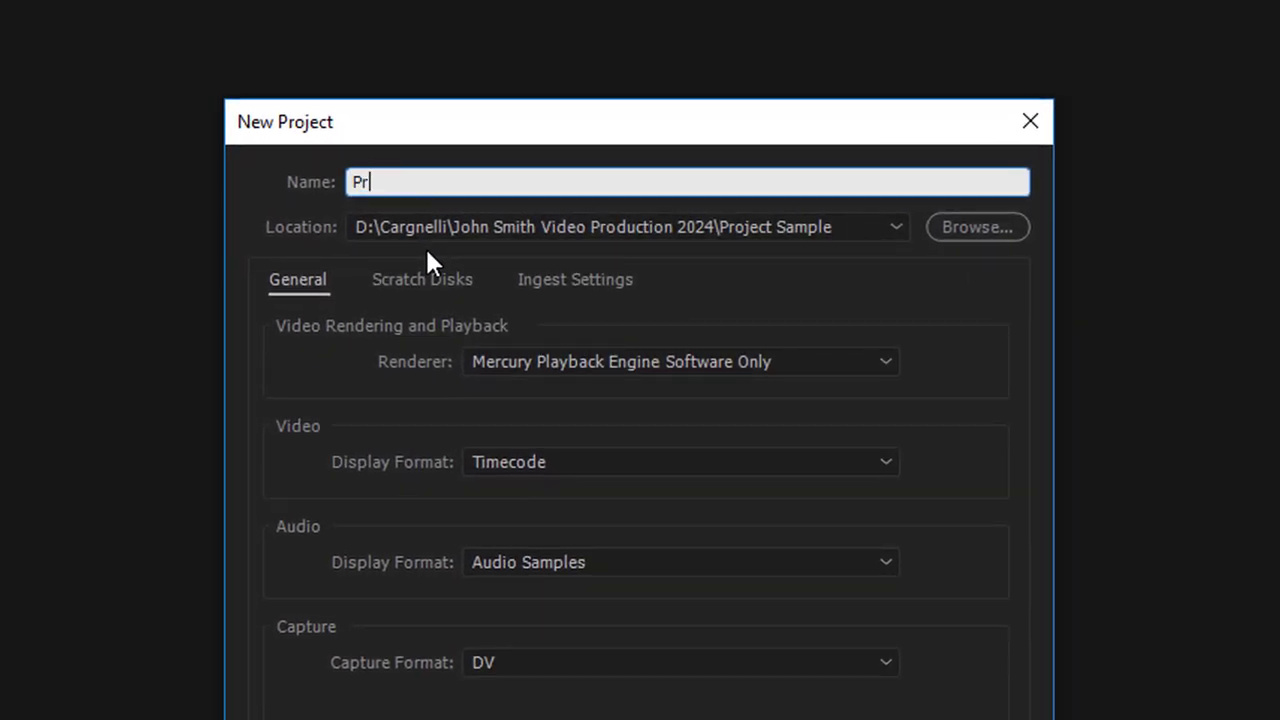
text(oject - 1 Phot)
key(BackSpace)
key(BackSpace)
text(oto Montage )
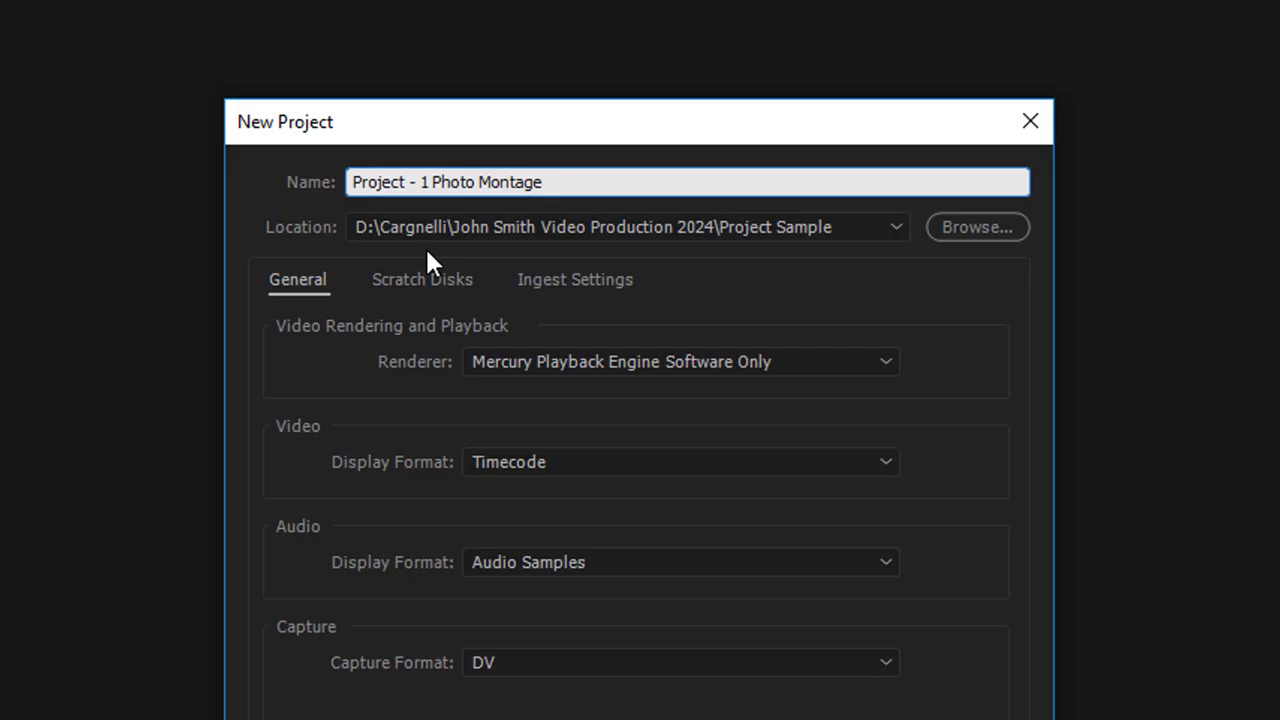
text(John Smith)
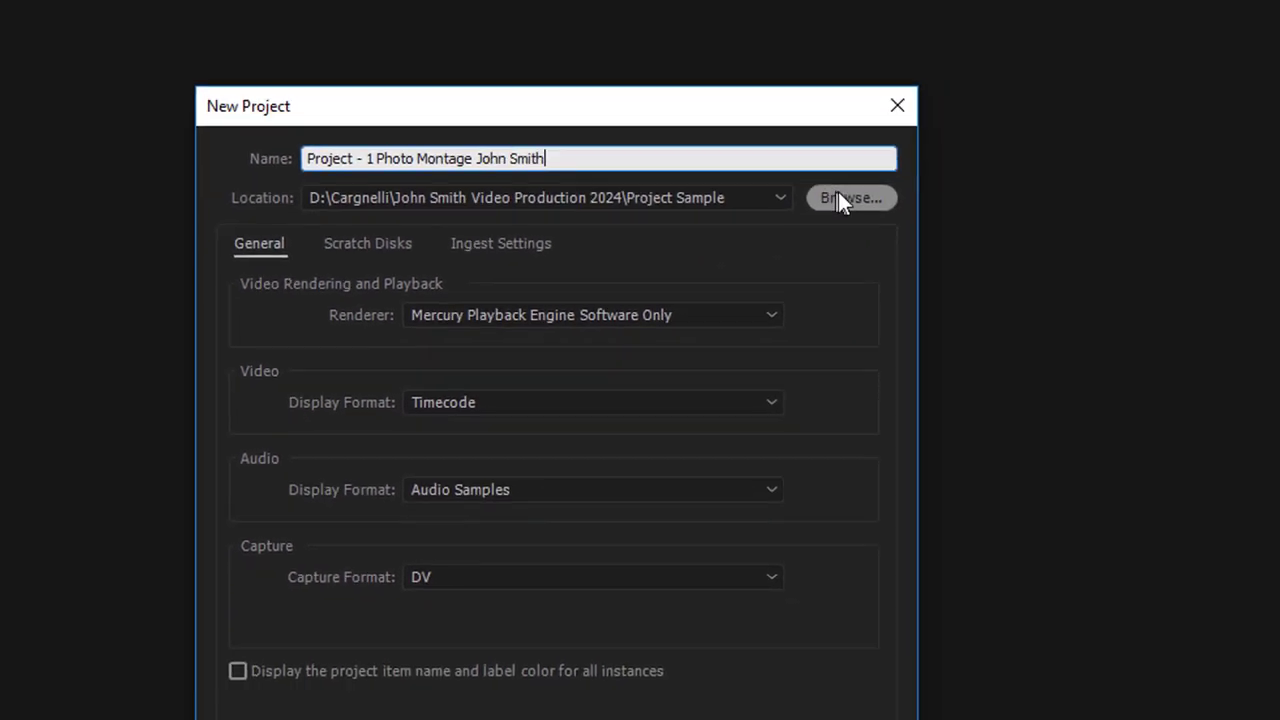
click(840, 198)
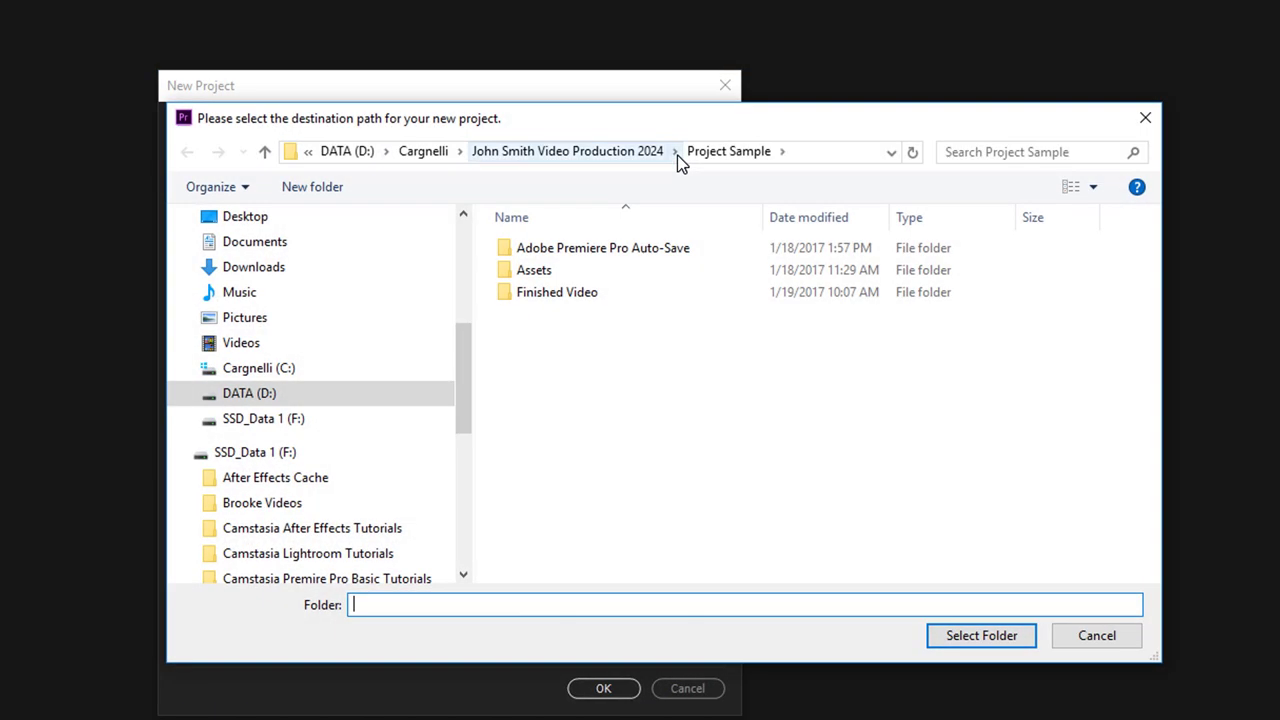
- Choose the Project 1 - Photo Montage folder as the project's location
click(273, 153)
click(600, 249)
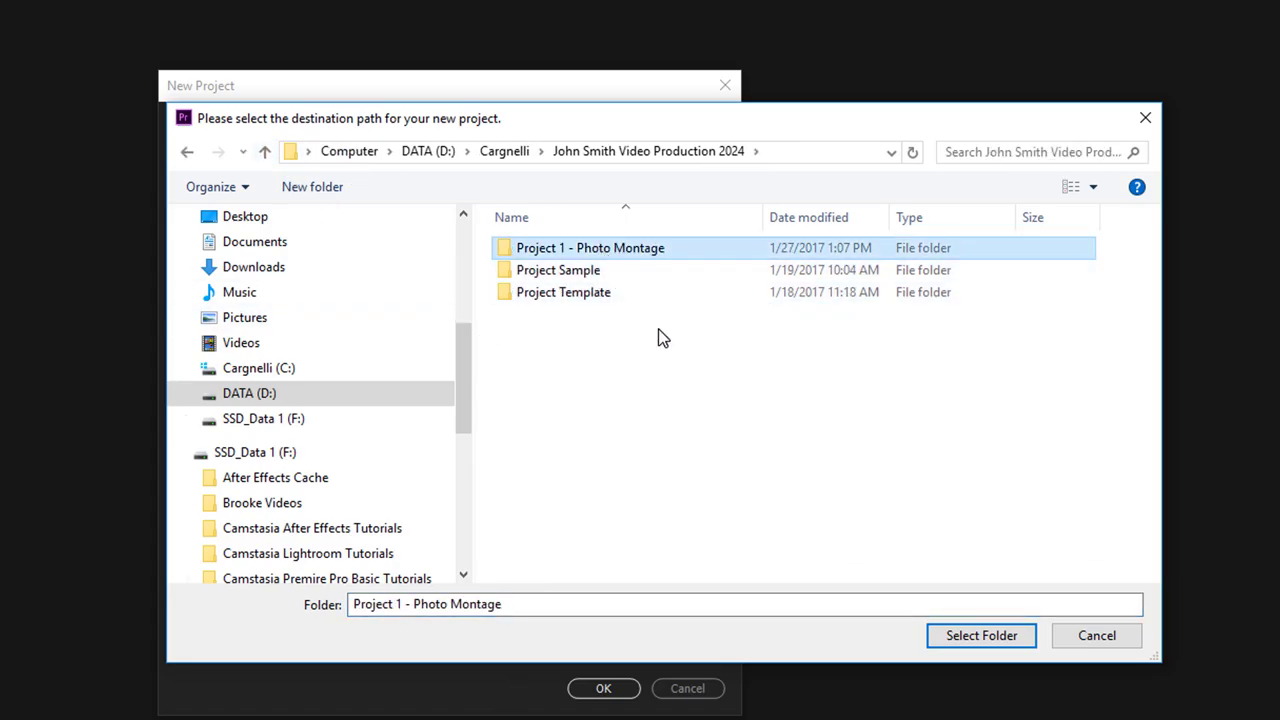
double_click(630, 250)
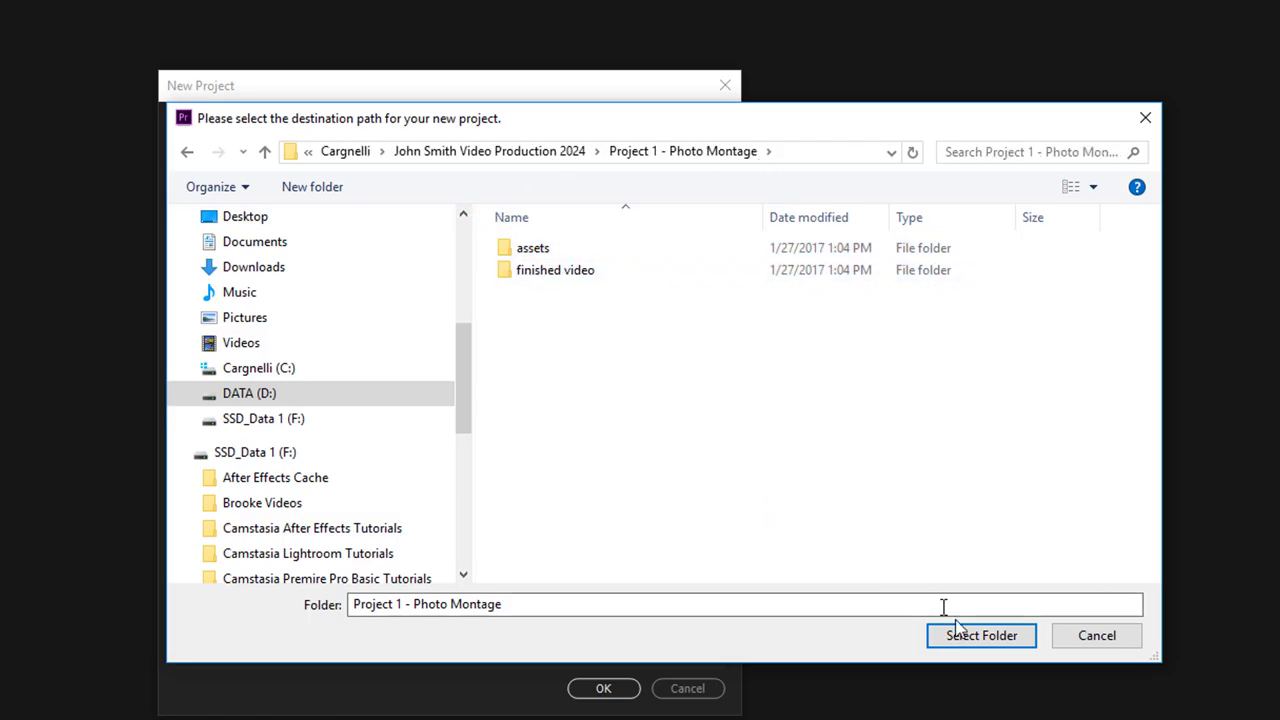
click(980, 635)
click(478, 254)
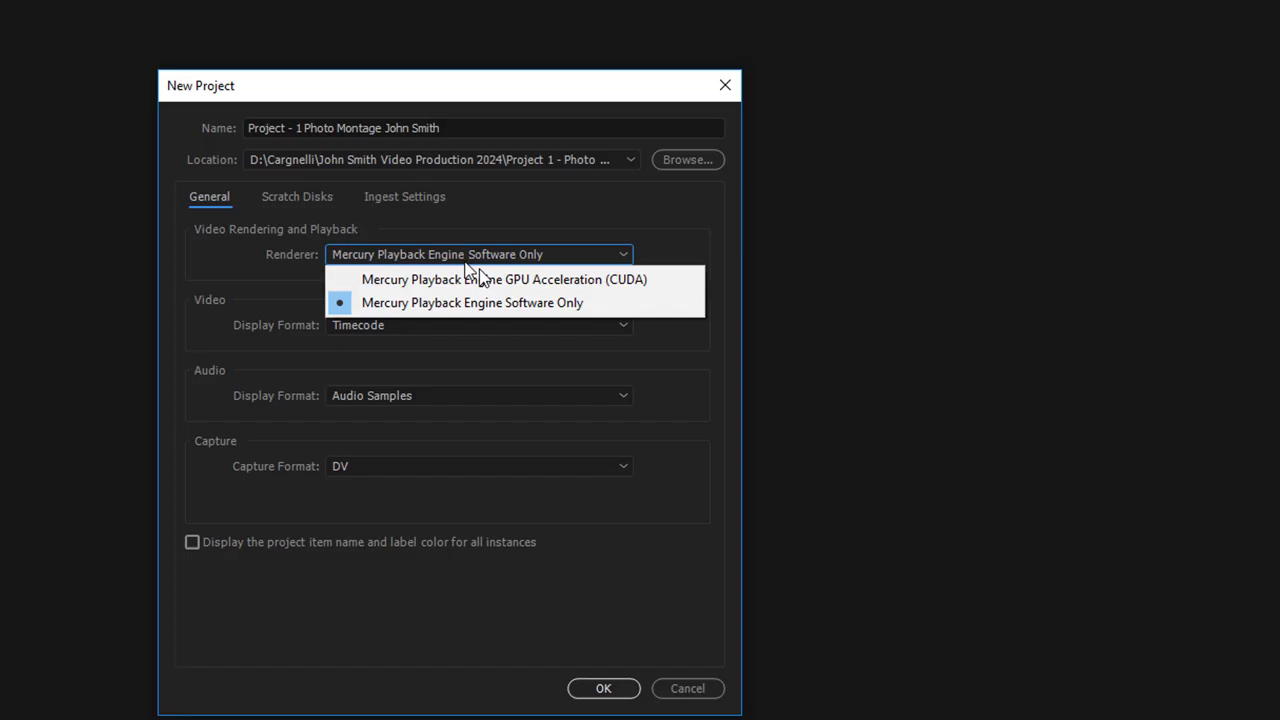
- Create the project with the Software Only renderer, then open its assets folder
click(588, 303)
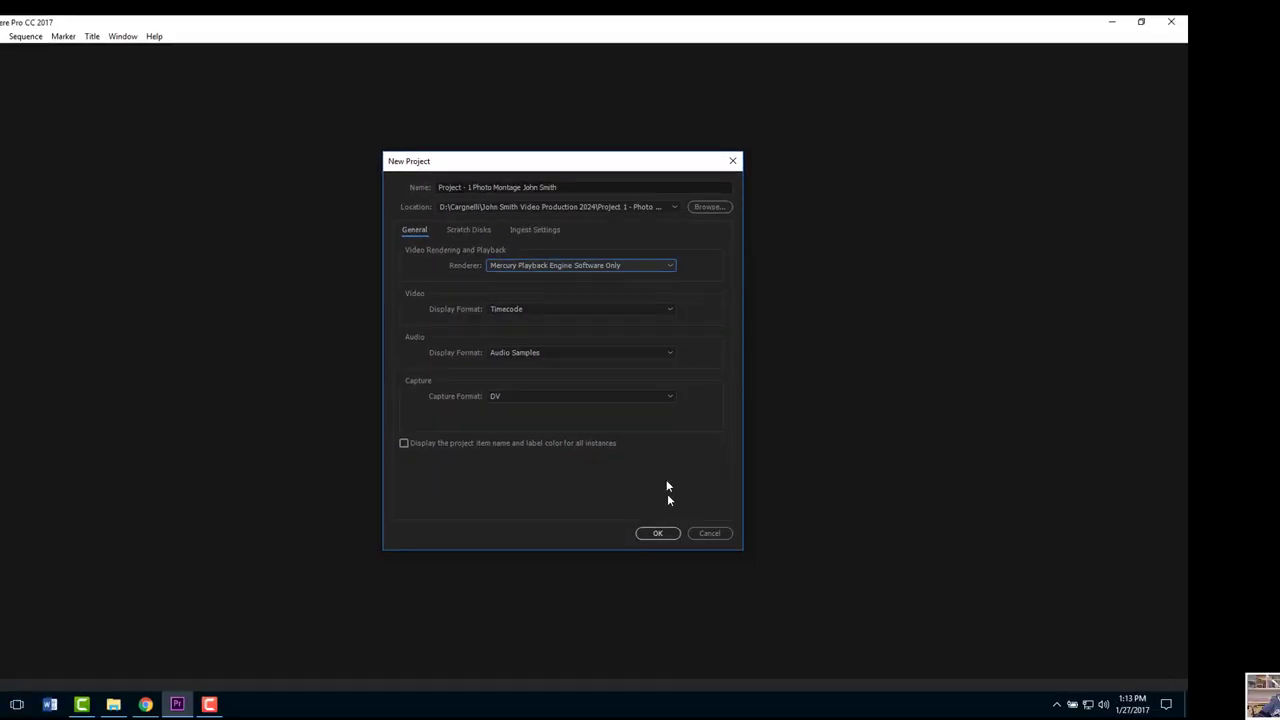
click(628, 690)
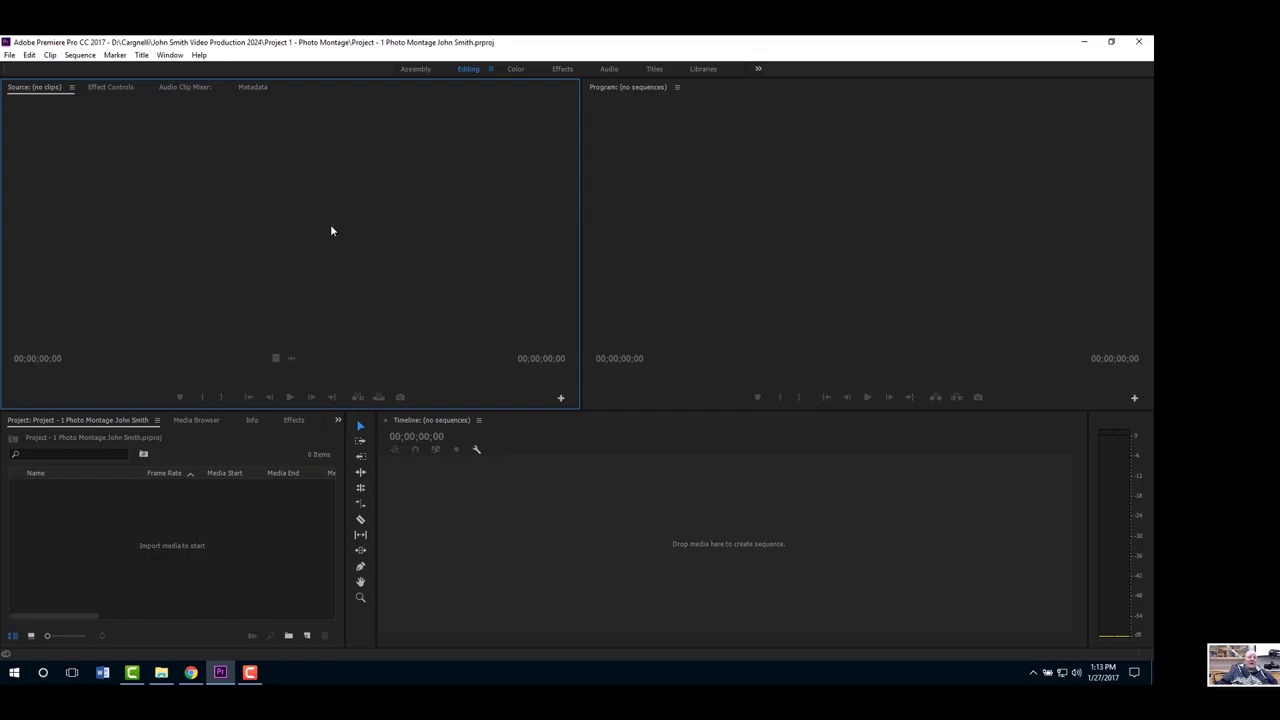
click(161, 672)
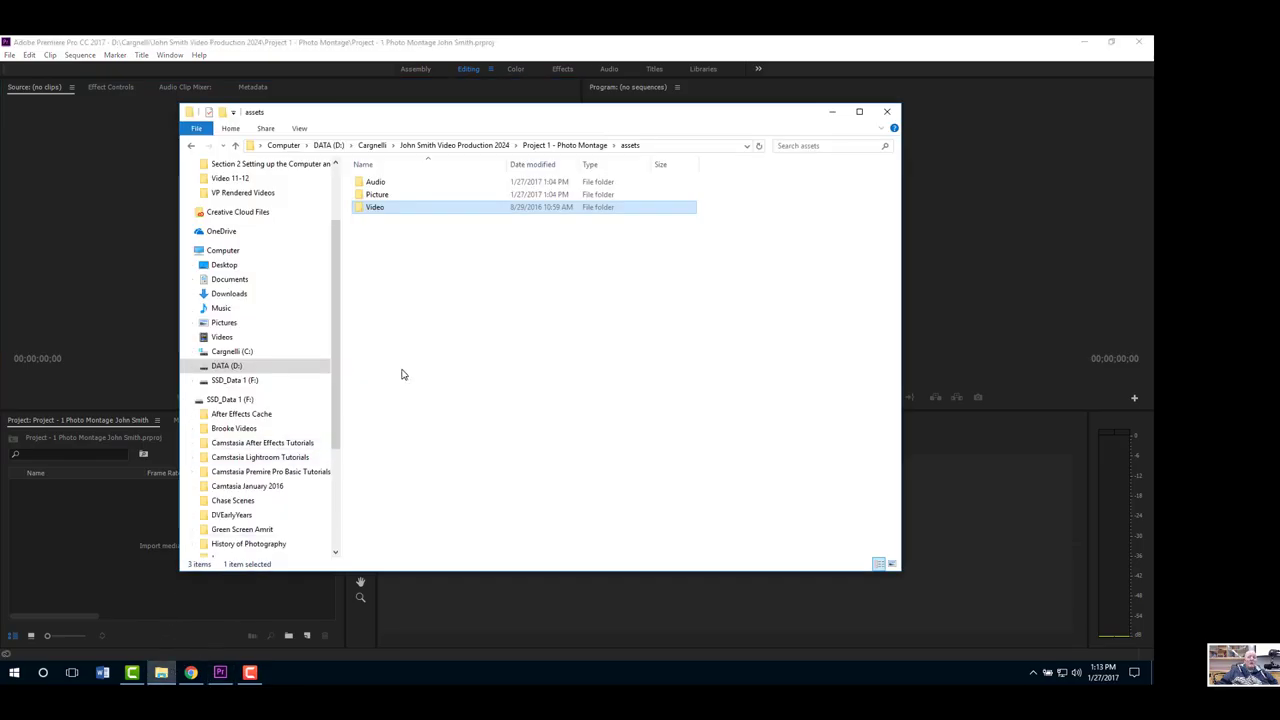
click(383, 197)
drag(381, 199, 123, 523)
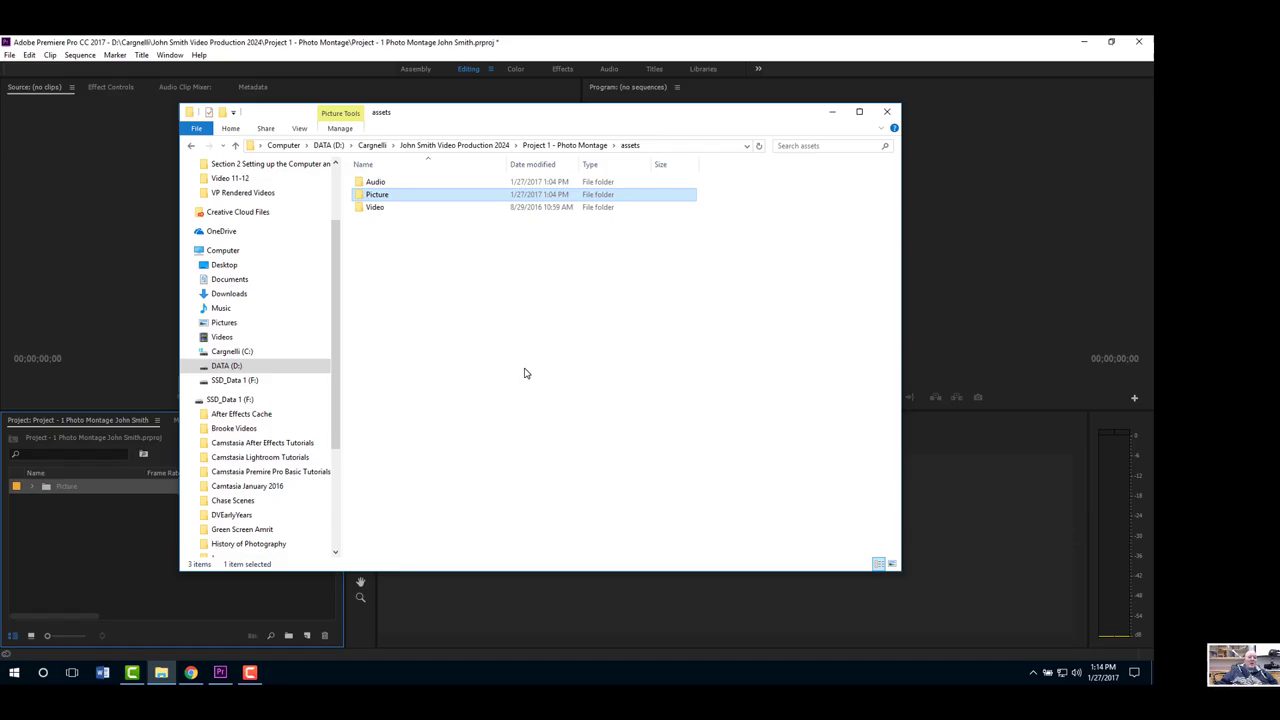
click(888, 112)
right_click(80, 487)
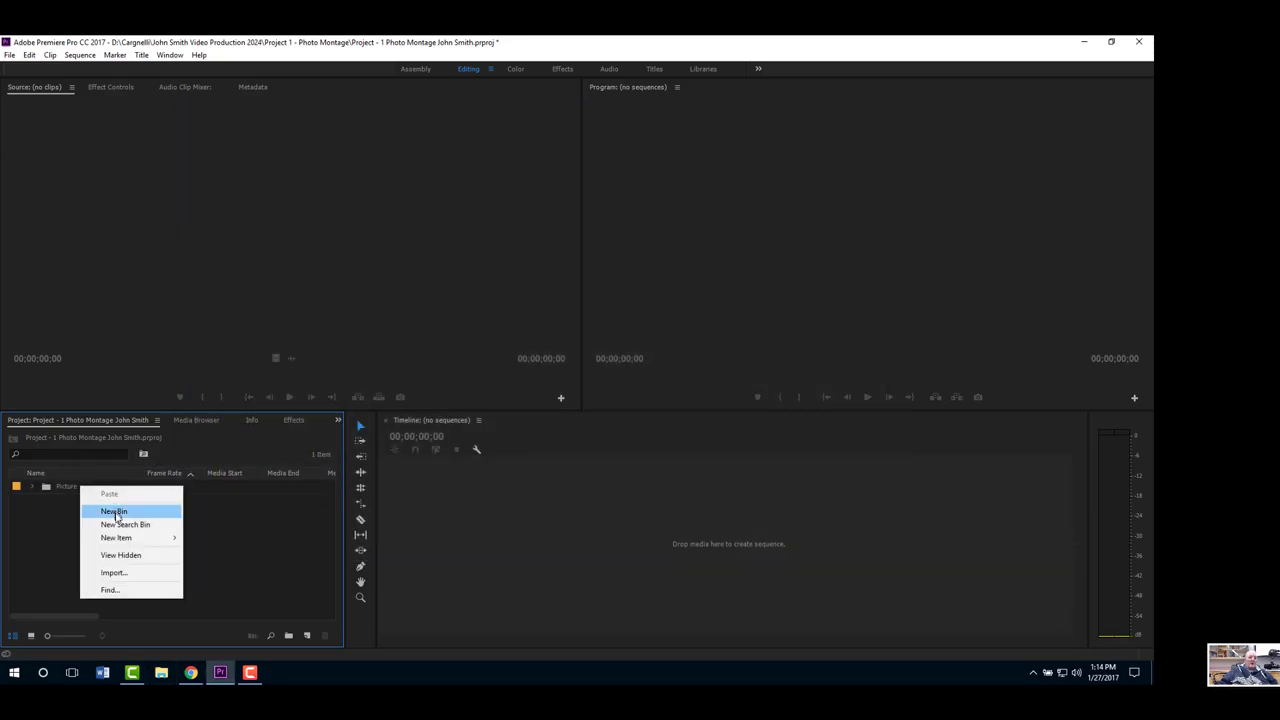
click(190, 555)
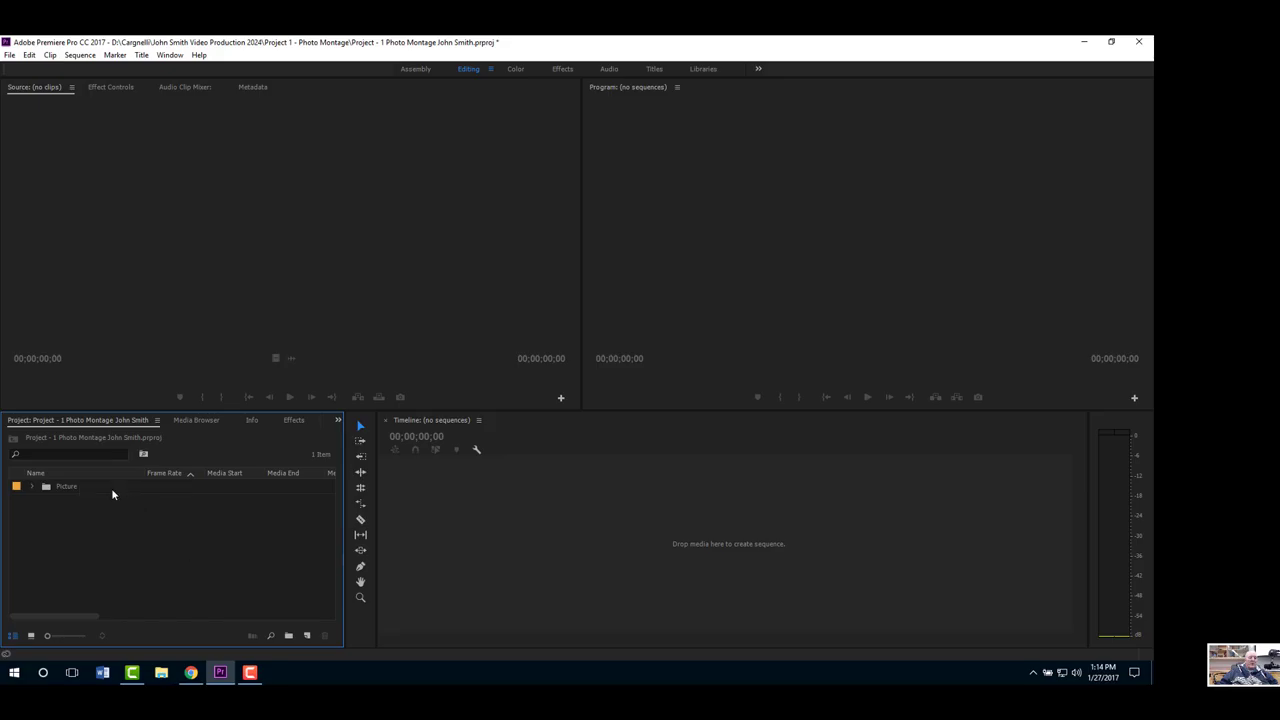
click(69, 487)
right_click(69, 487)
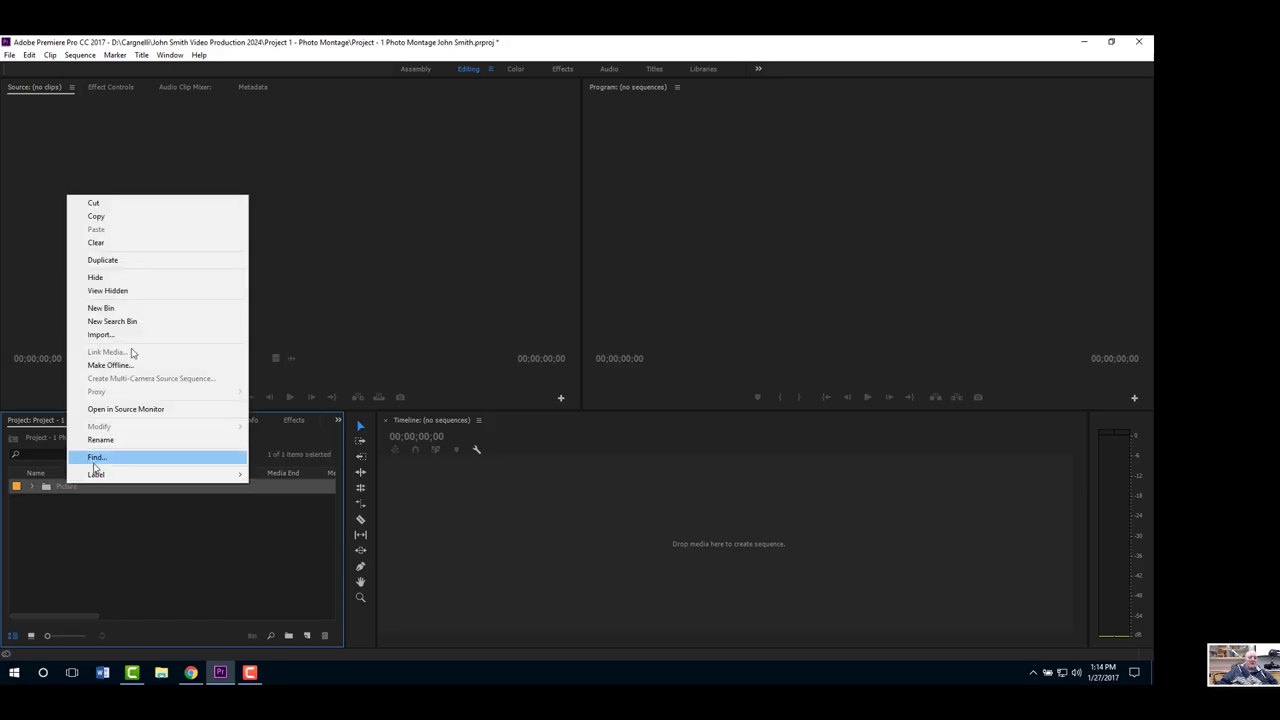
click(129, 243)
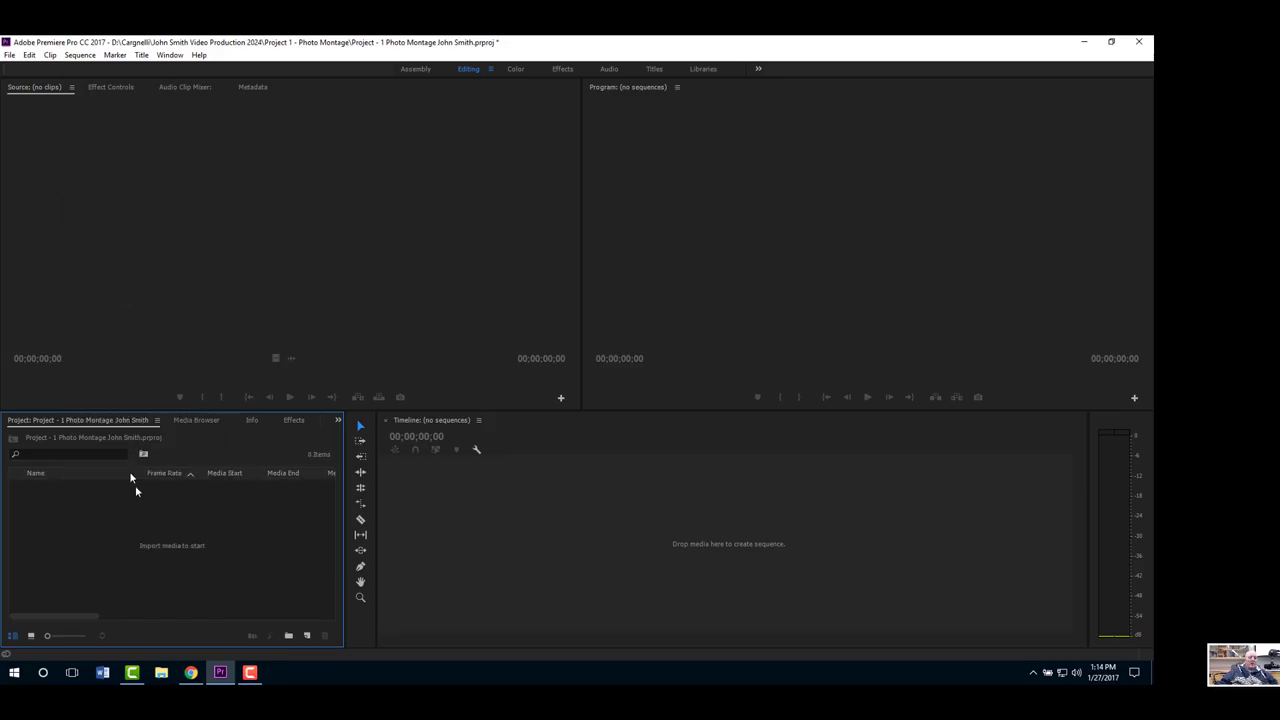
double_click(163, 541)
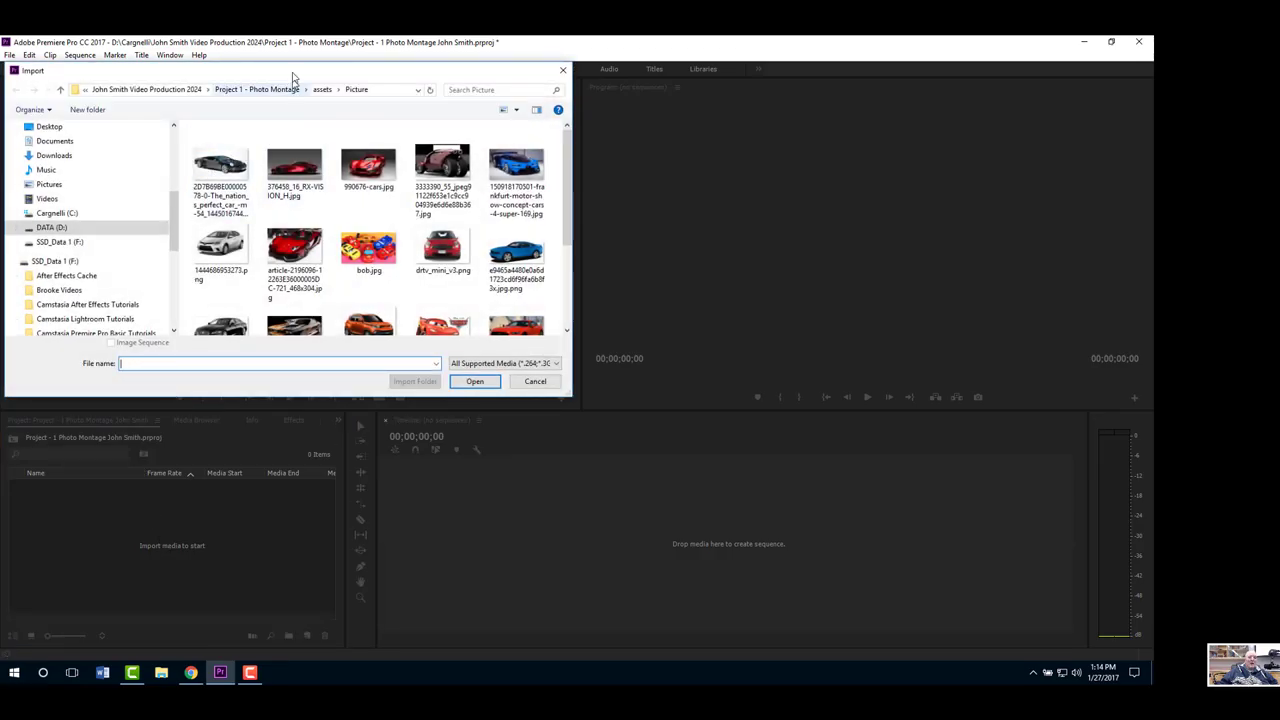
- Import all 18 car photos from the assets Picture folder
double_click(293, 70)
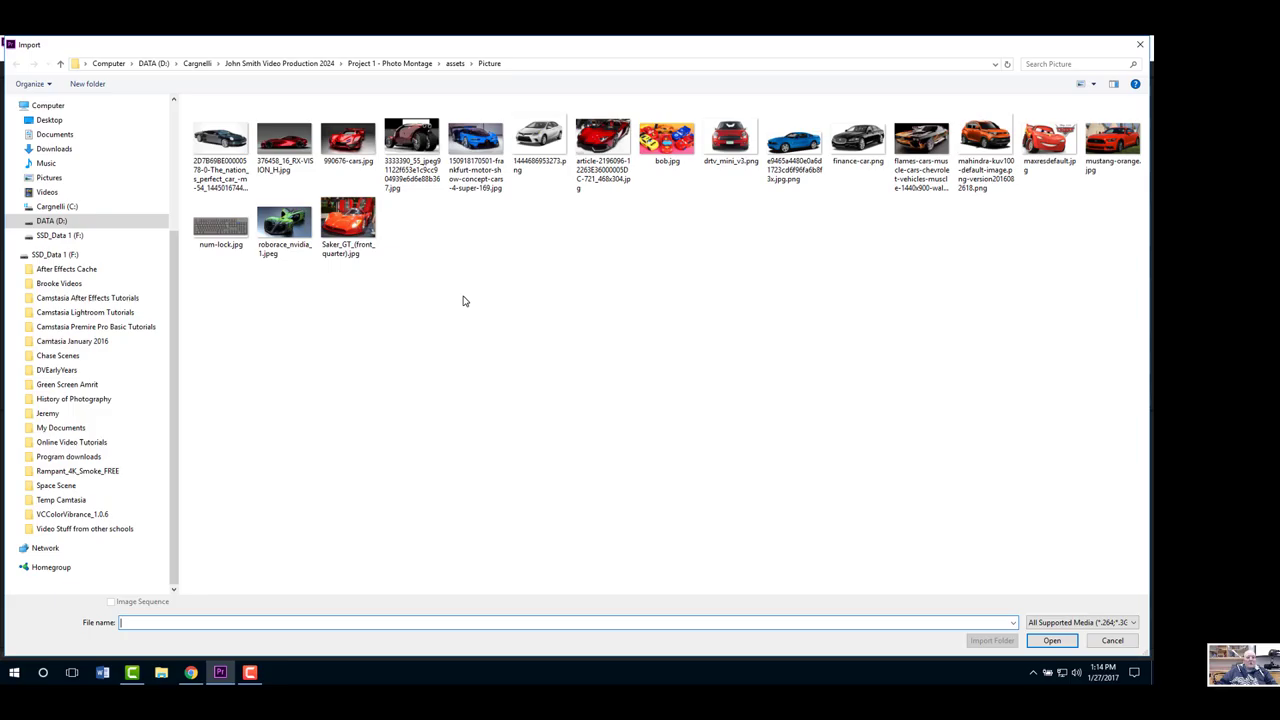
key(ctrl+a)
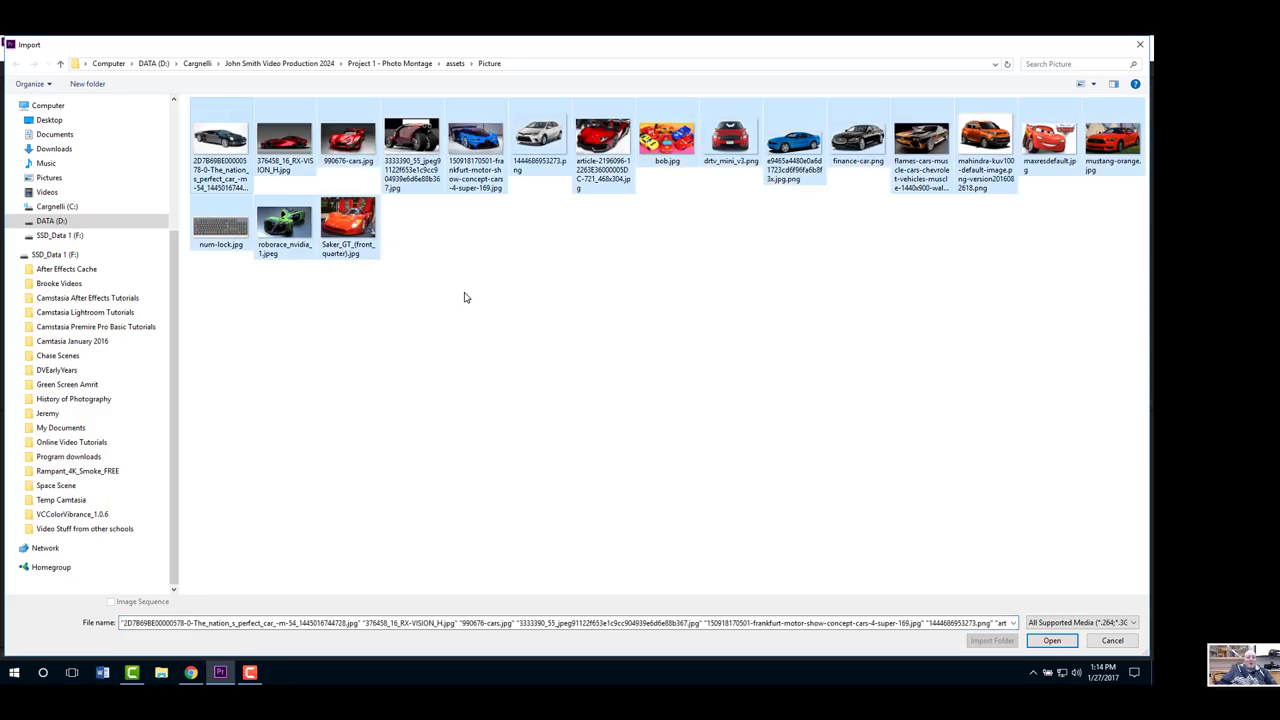
click(1052, 640)
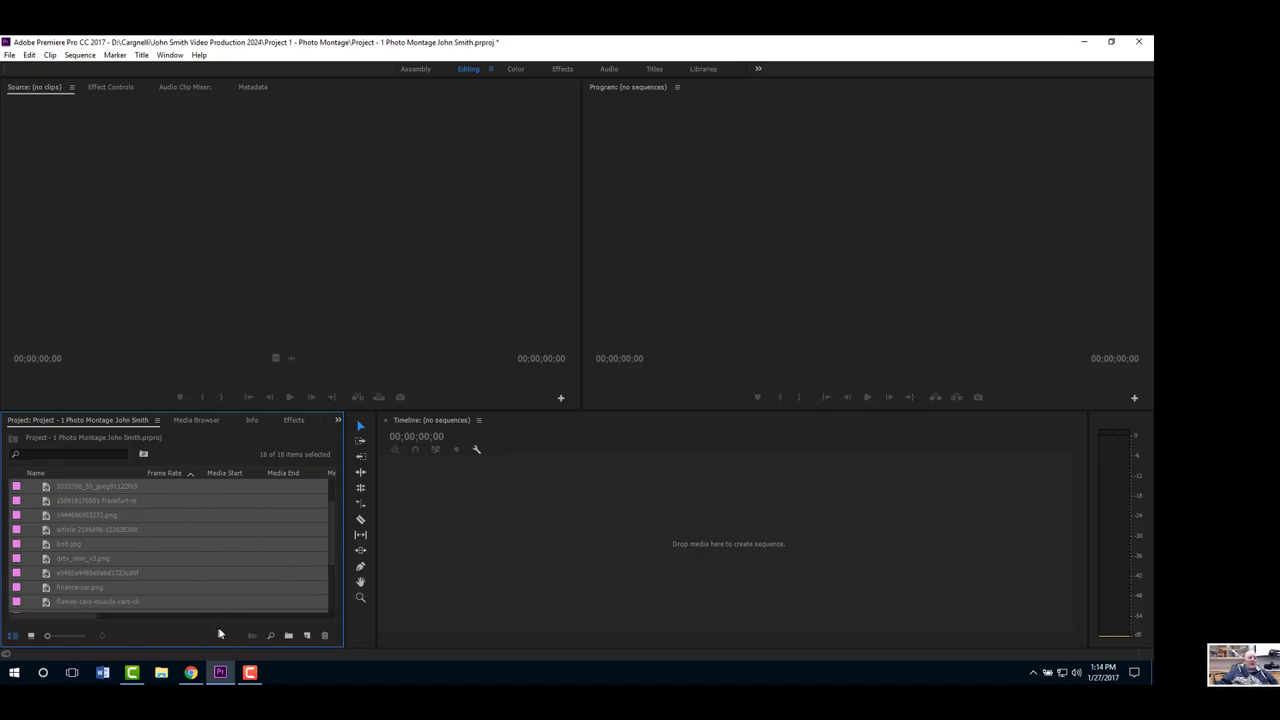
- Create a bin named Pics and move an image into it
click(289, 636)
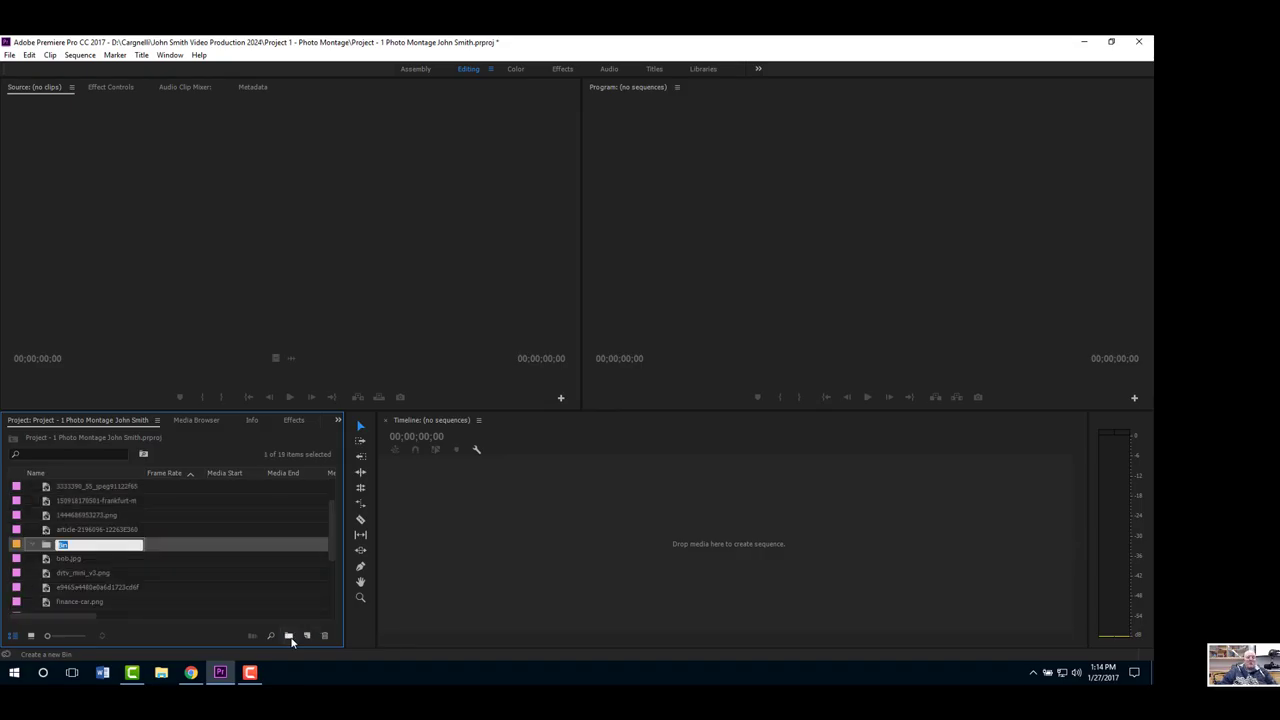
text(Pics)
key(Tab)
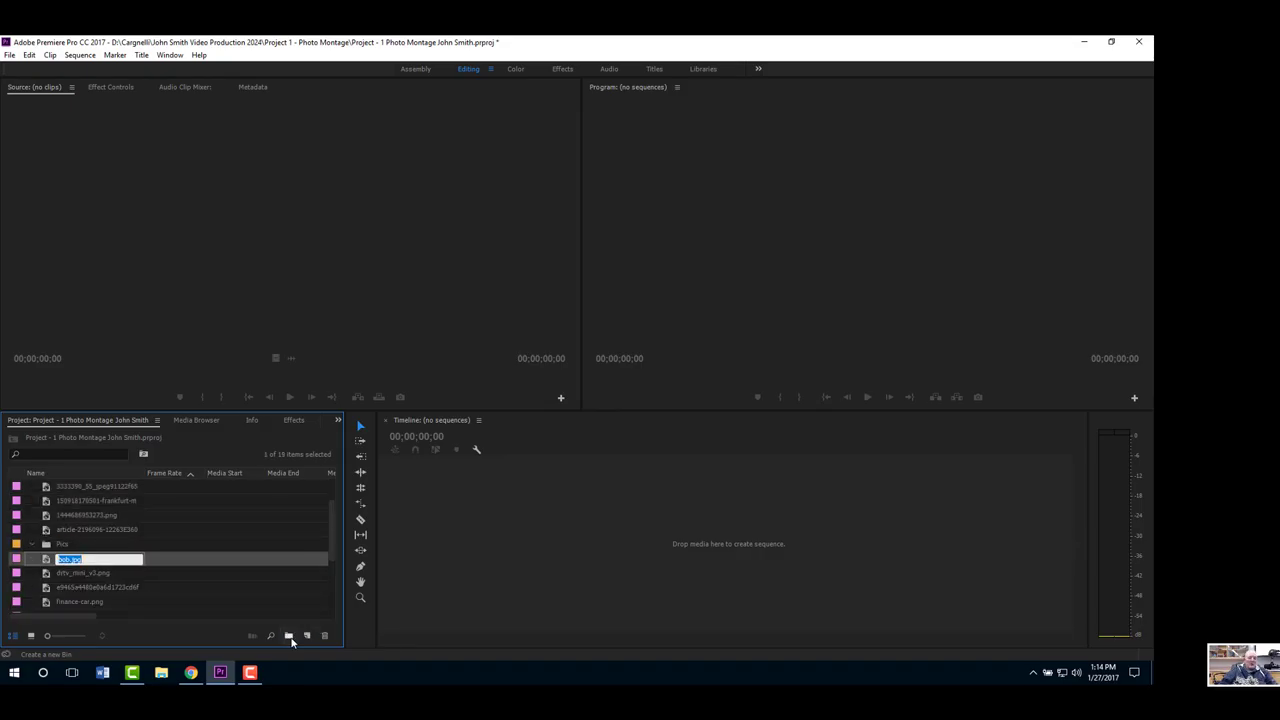
drag(115, 525, 79, 535)
click(96, 520)
- Undo back to the single Picture bin and save the project
key(ctrl+z)
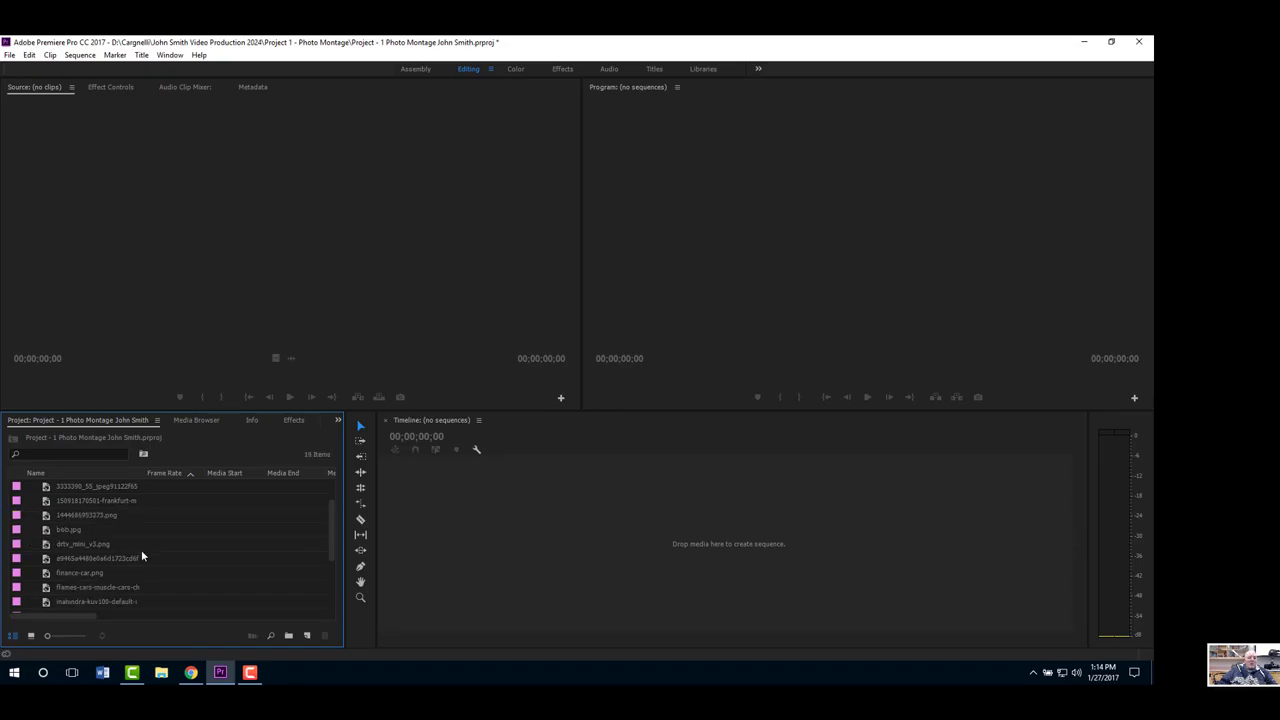
key(ctrl+z)
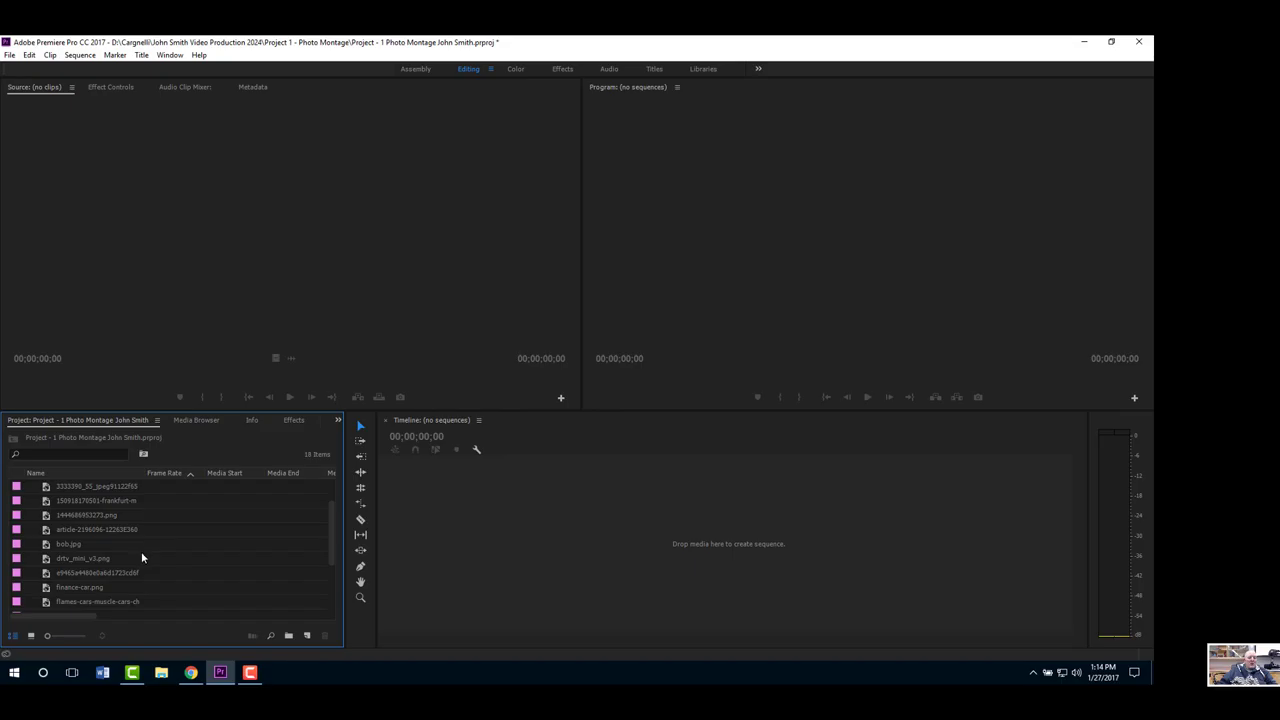
key(ctrl+z)
key(ctrl+z)
click(147, 538)
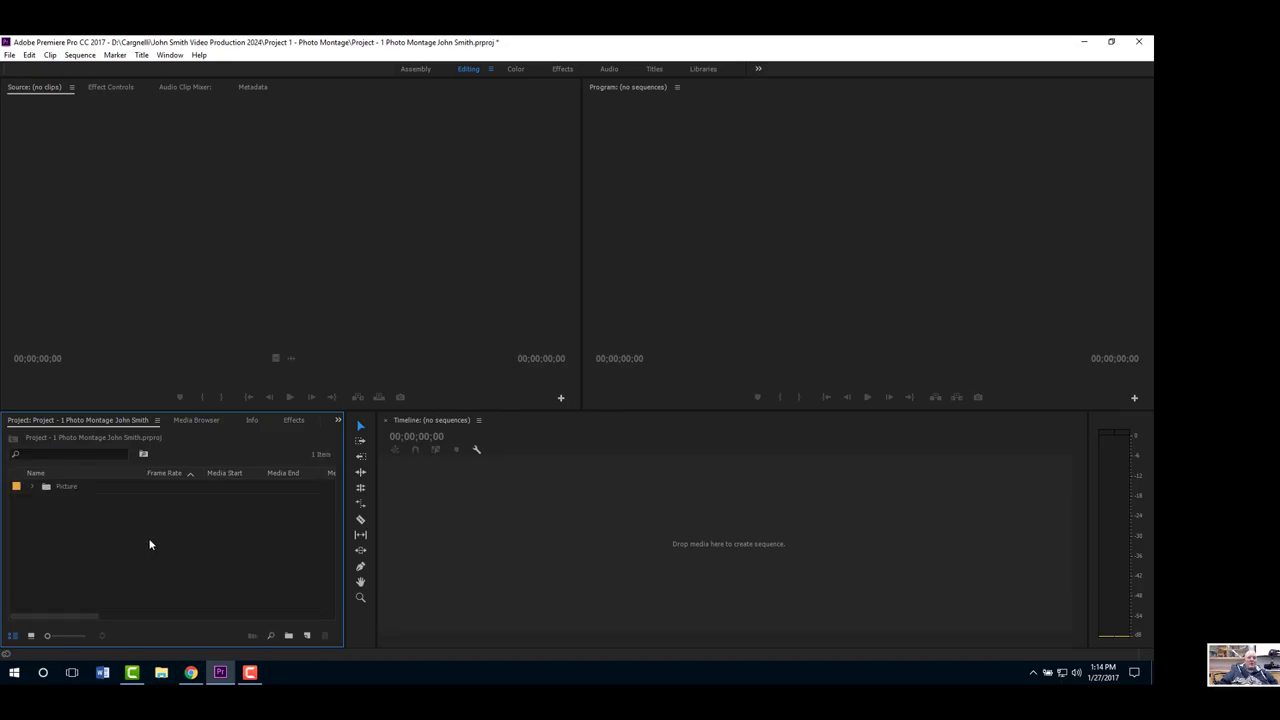
key(ctrl+s)
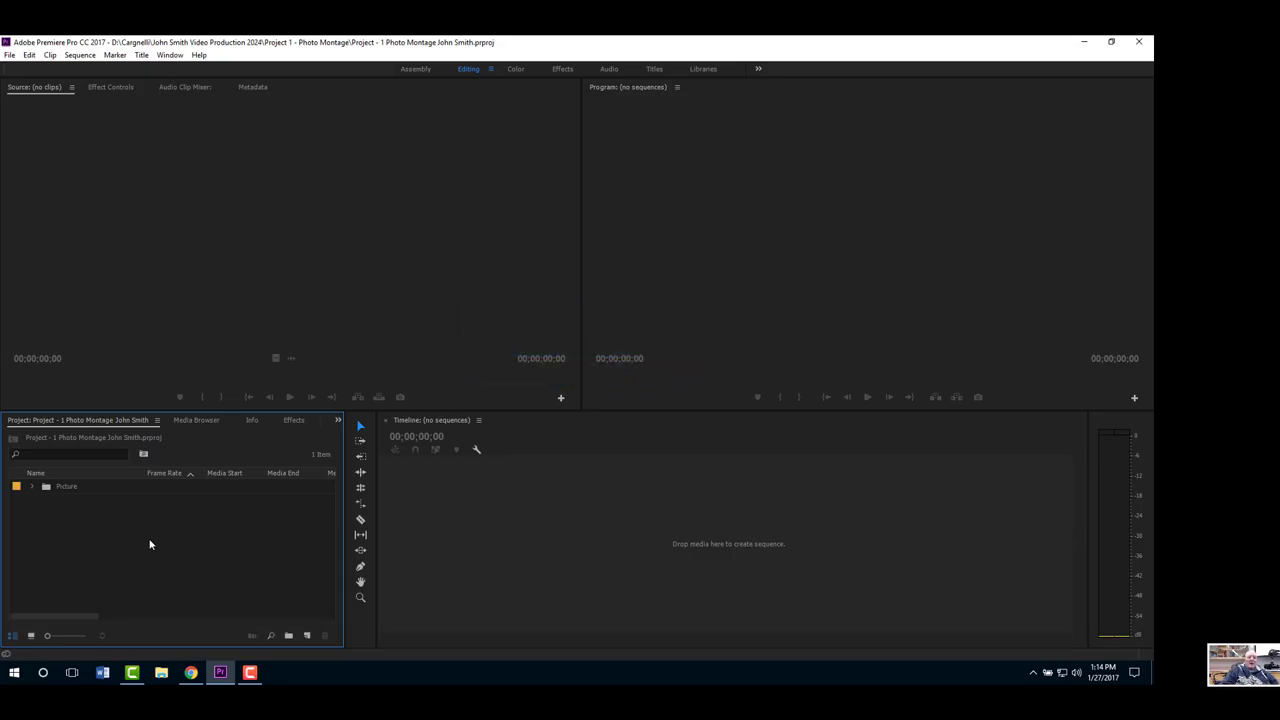